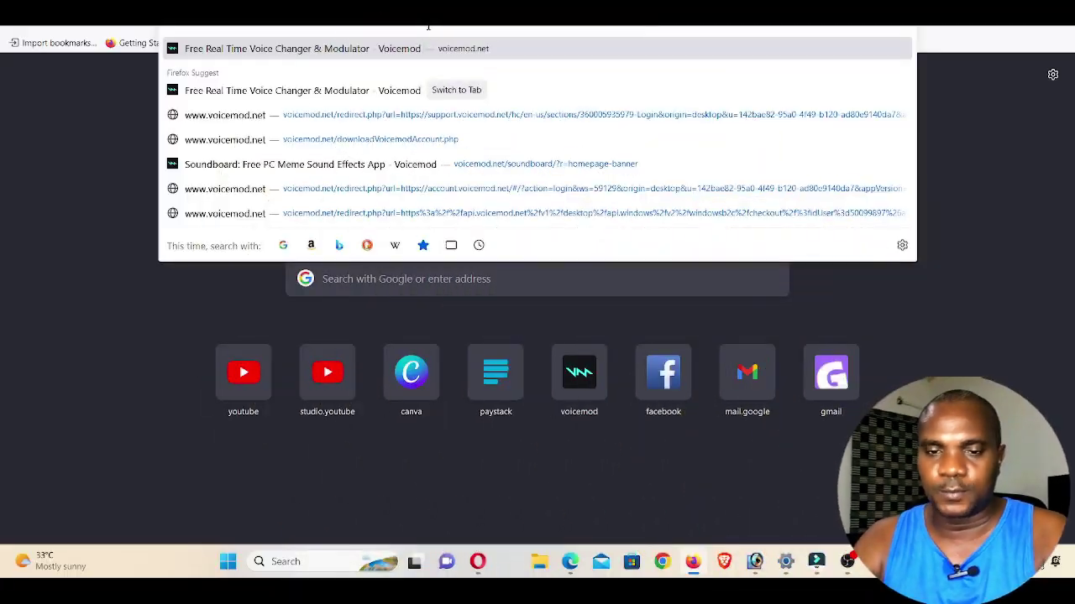
Step: Open the Voicemod homepage, scroll to the GET VOICEMOD FREE Windows offer, and reset the page zoom
key(Escape)
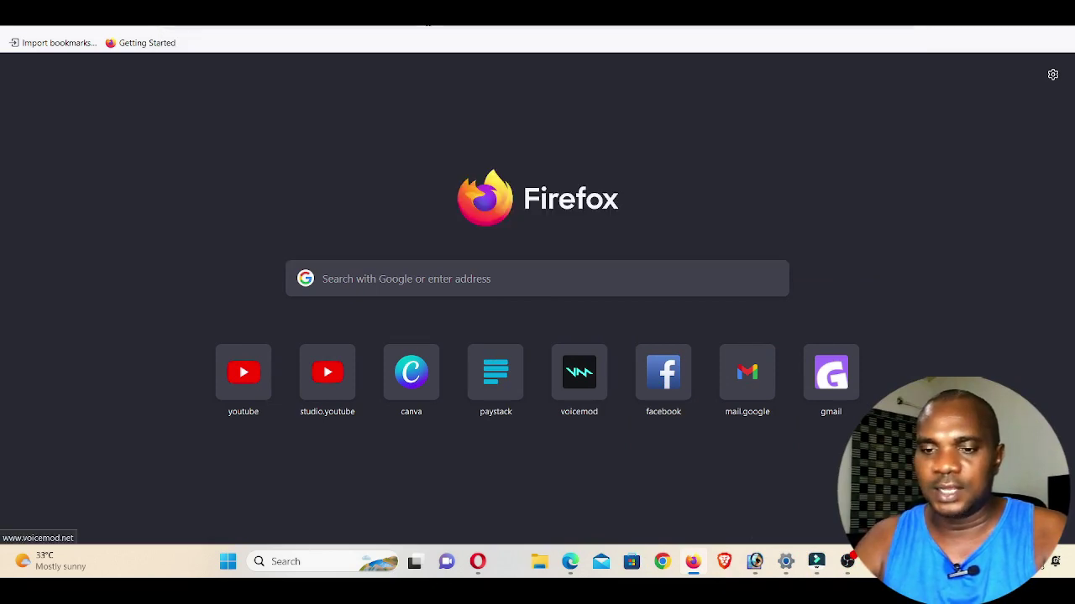
click(579, 378)
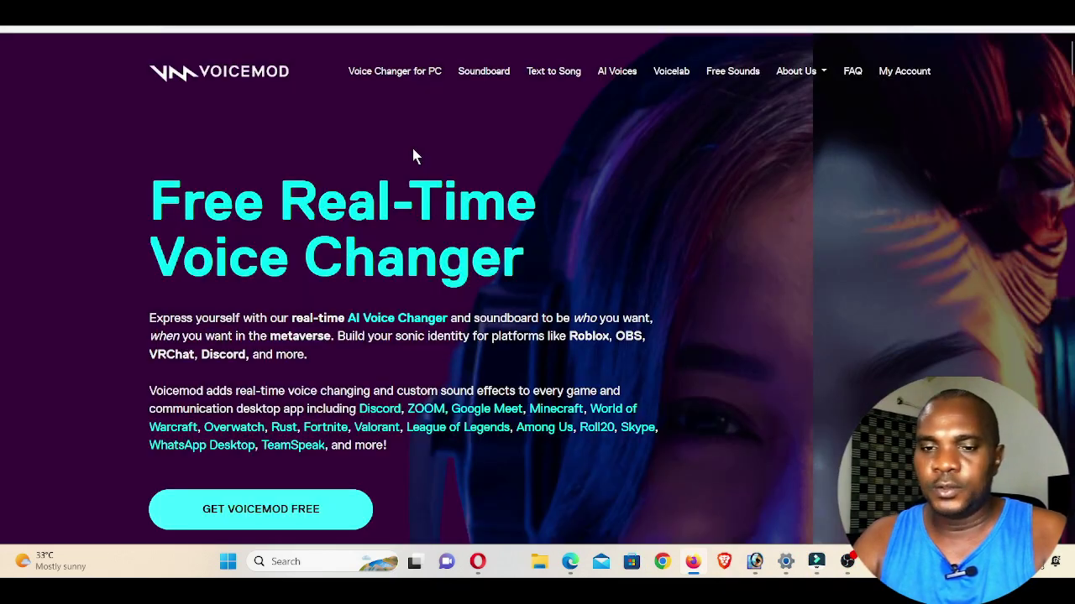
scroll(491, 214, down, 5)
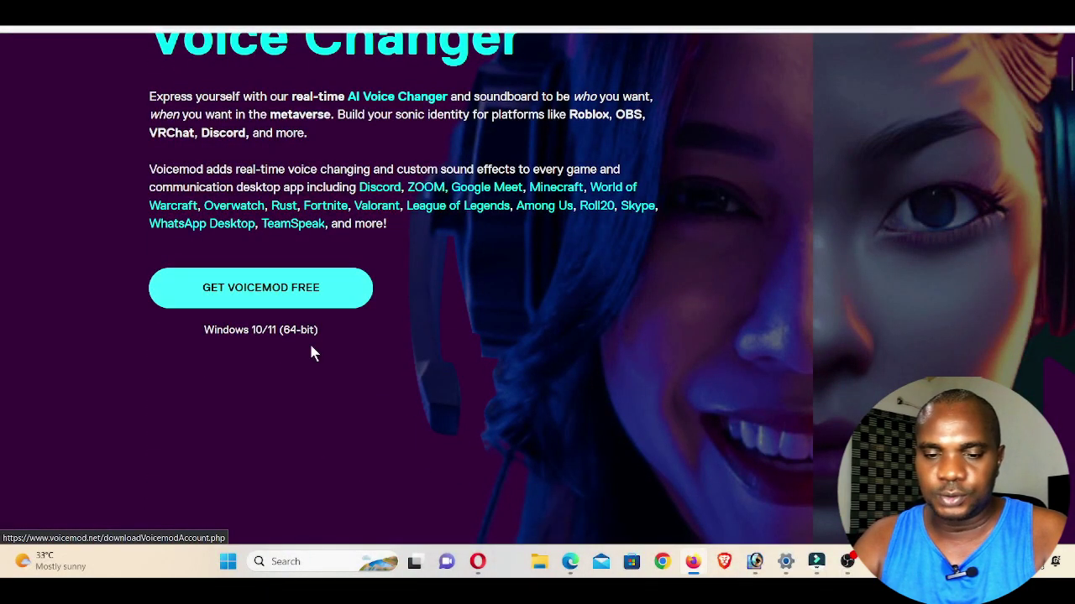
scroll(127, 235, down, 1)
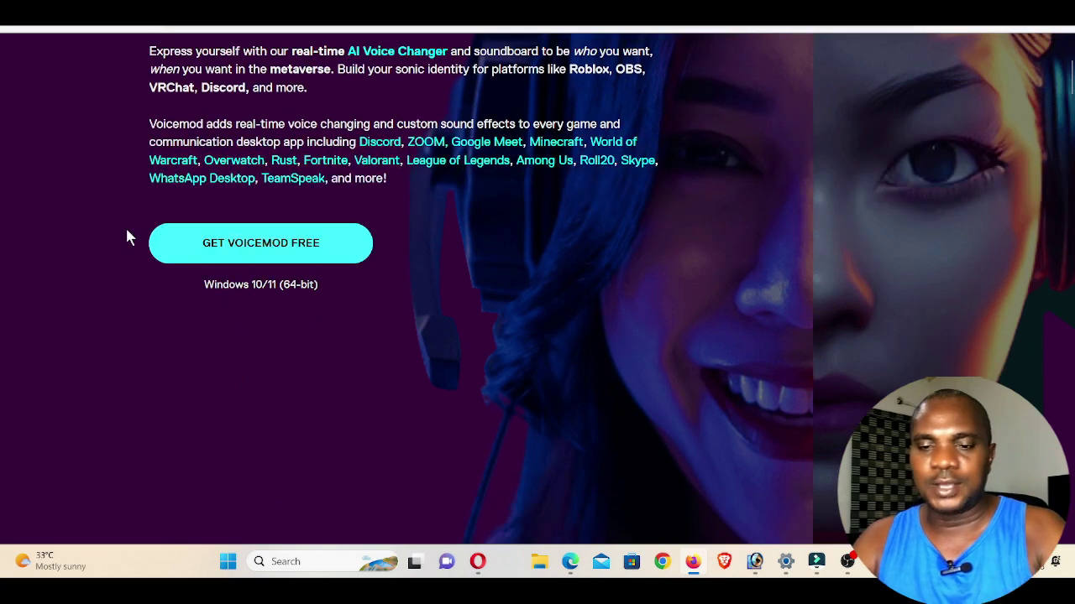
scroll(133, 401, up, 4)
scroll(132, 401, up, 2)
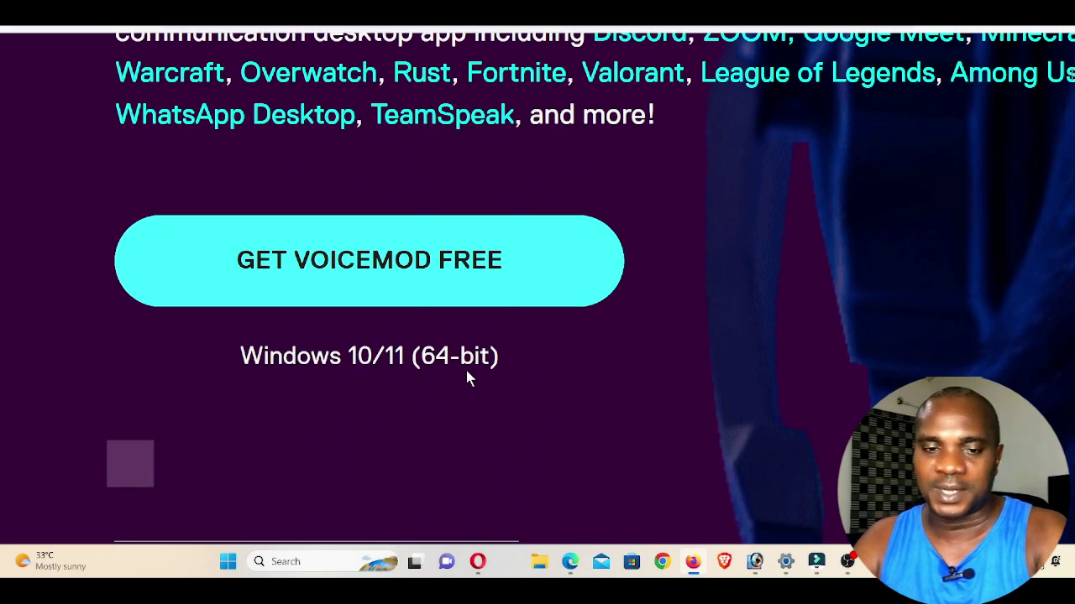
scroll(466, 371, down, 1)
scroll(160, 460, up, 2)
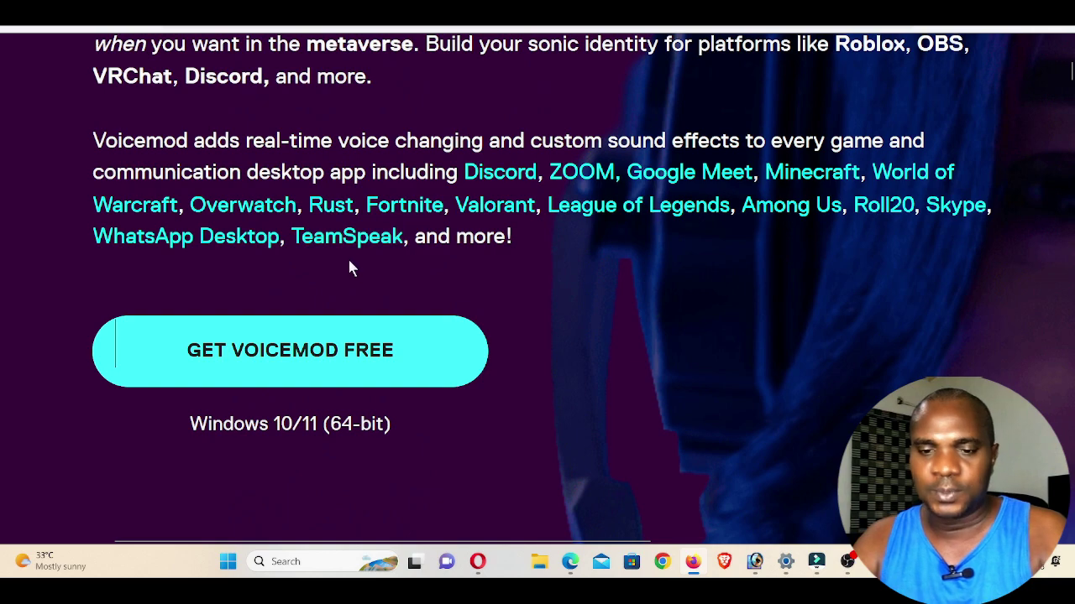
key(ctrl+minus)
key(ctrl+minus)
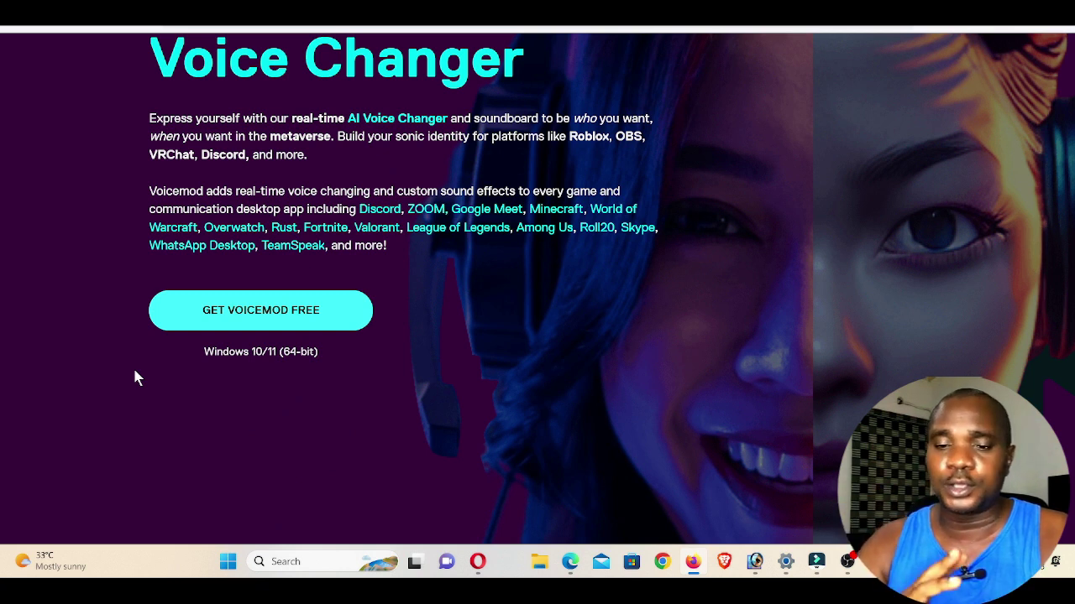
Step: Download the free VoicemodSetup installer, cancel the duplicate download, and minimise Firefox to the desktop
click(264, 312)
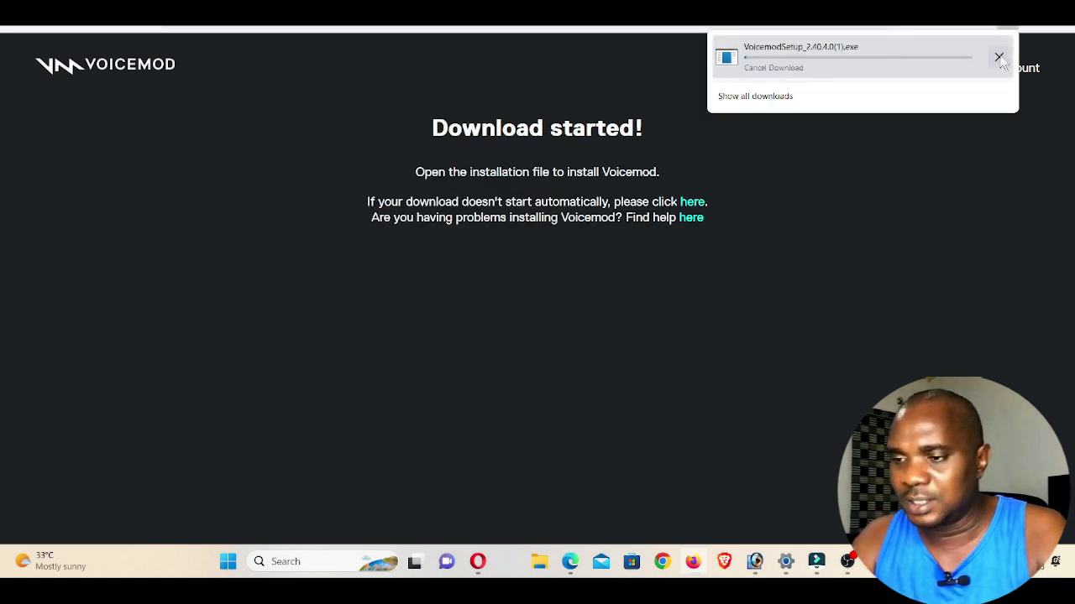
click(999, 60)
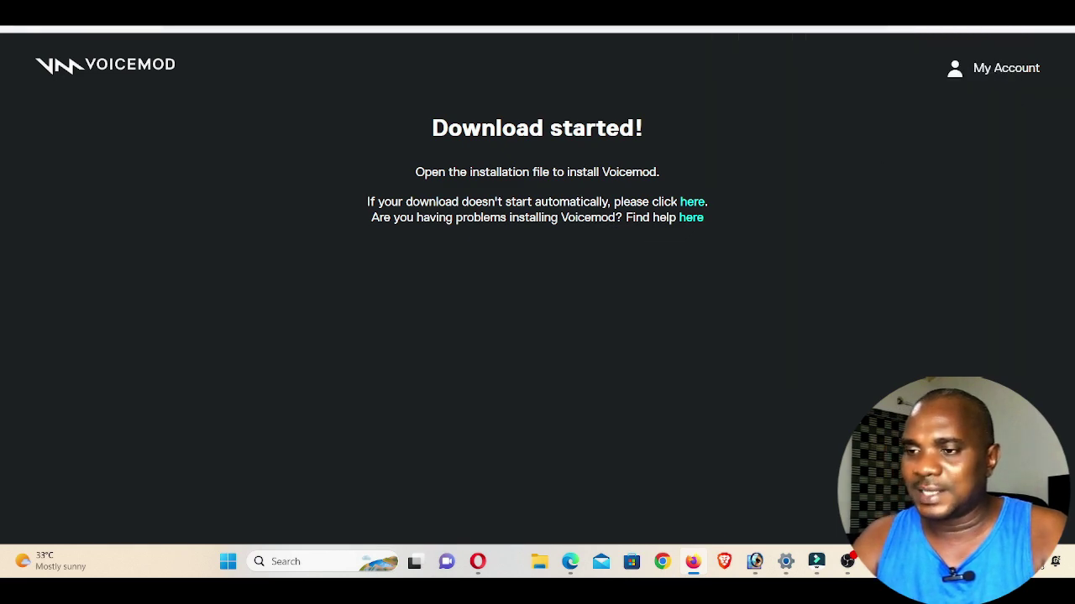
click(693, 562)
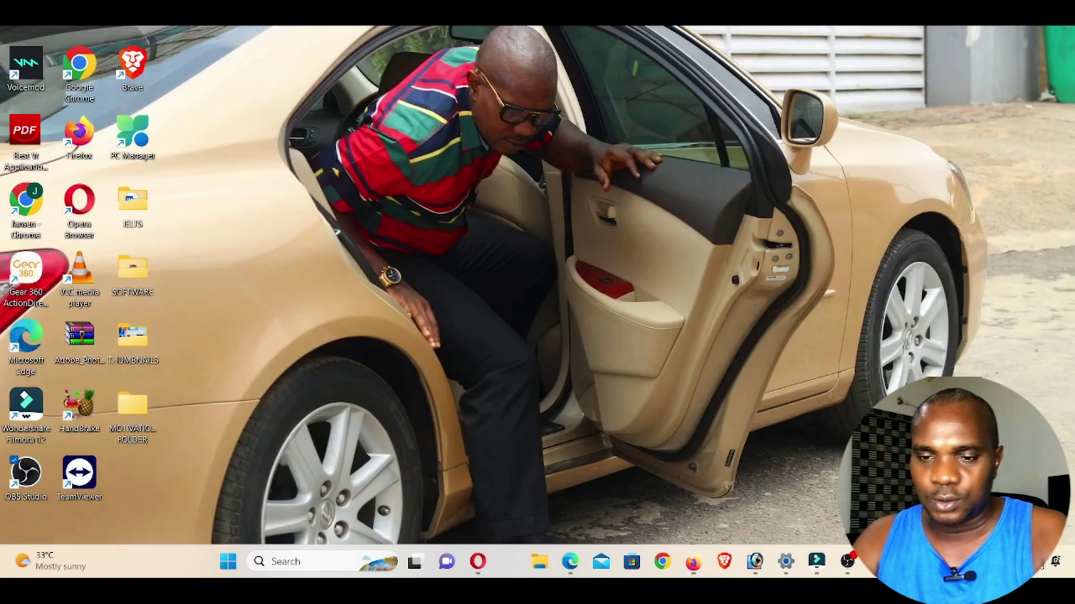
Step: Run the VoicemodSetup 2.40.4.0 installer from the Downloads folder to install and launch Voicemod
click(535, 568)
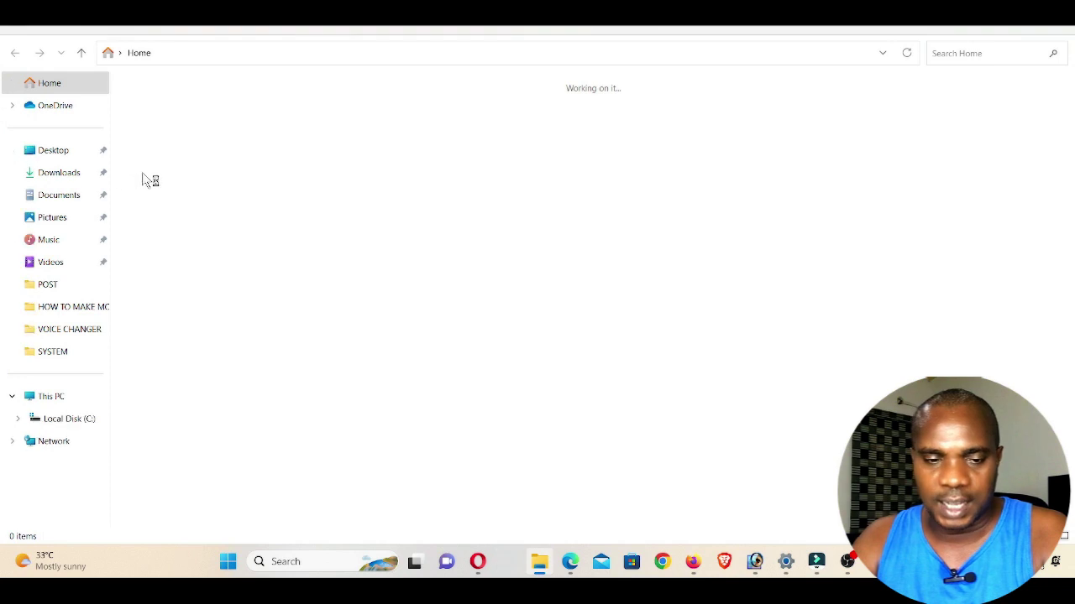
click(59, 173)
click(207, 139)
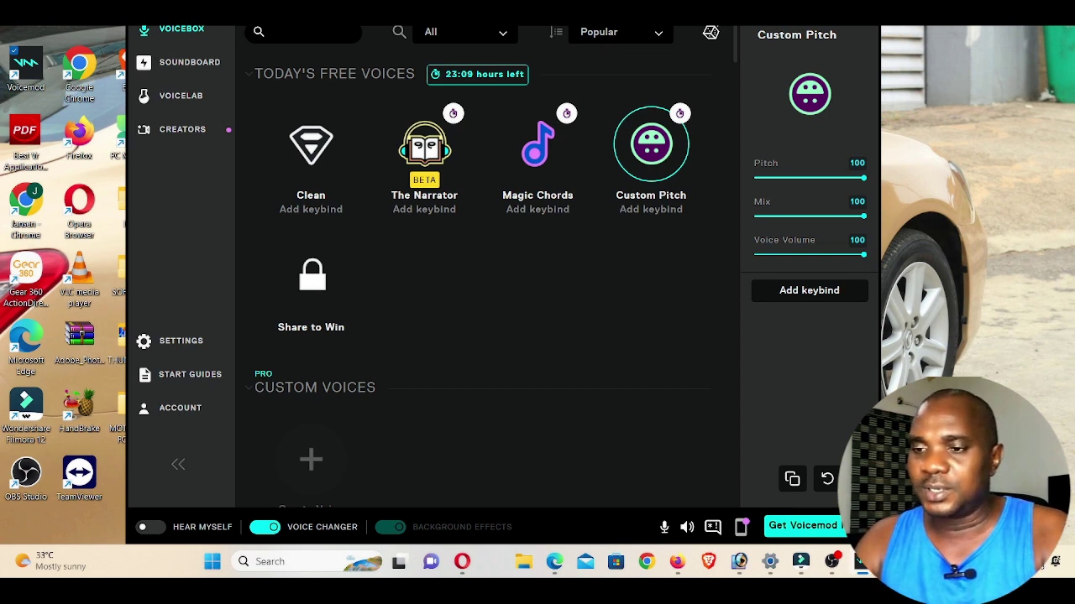
Step: Maximise Voicemod and show its Settings page with the Realtek microphone and speaker devices
key(super+Up)
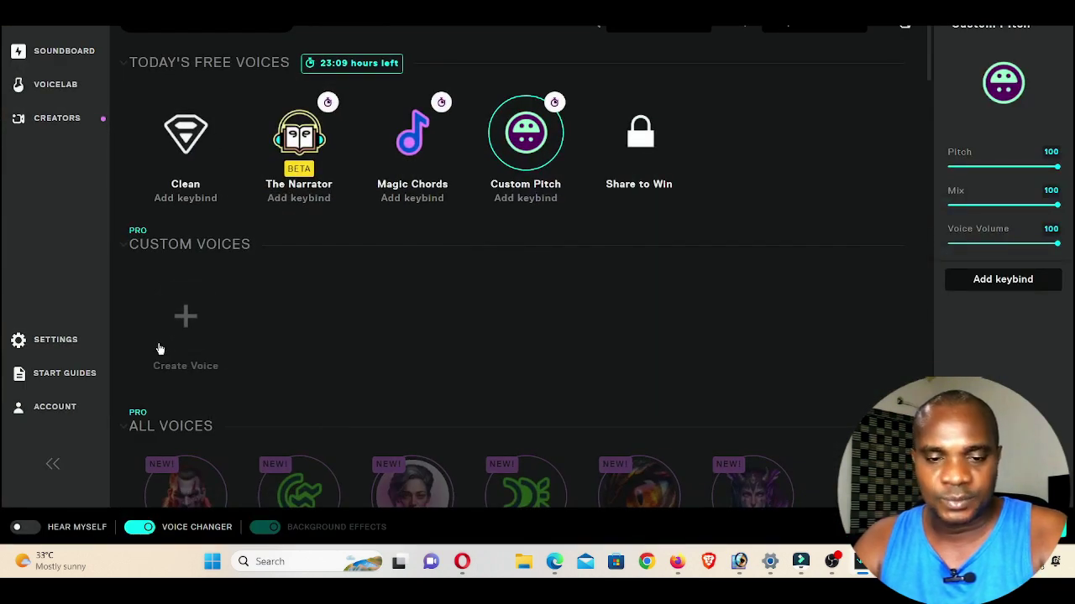
click(65, 340)
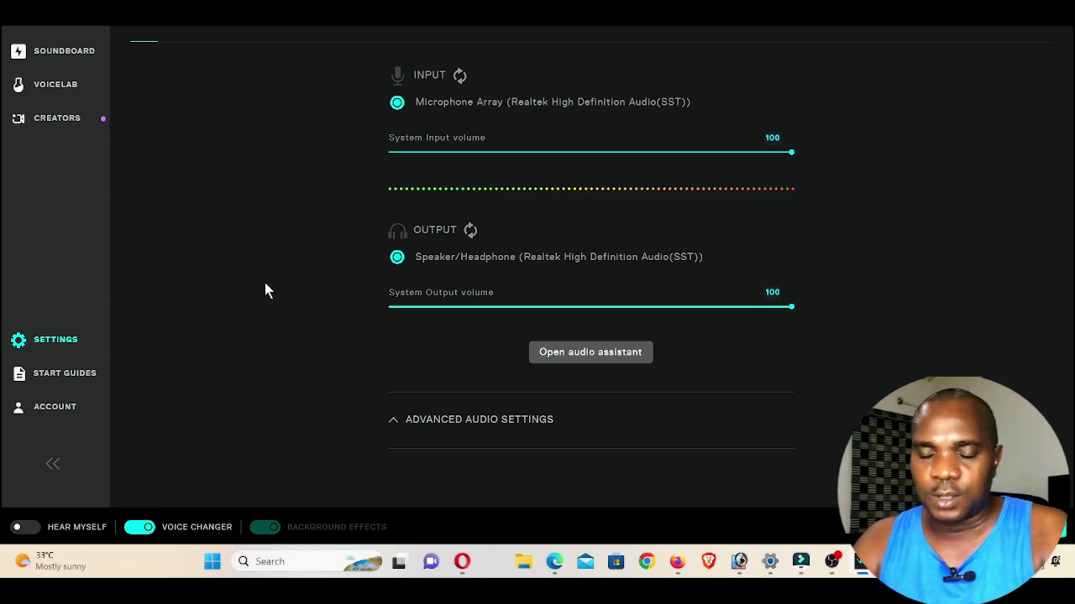
Step: Show Voicemod's Start Guides page with the Discord setup steps
click(54, 378)
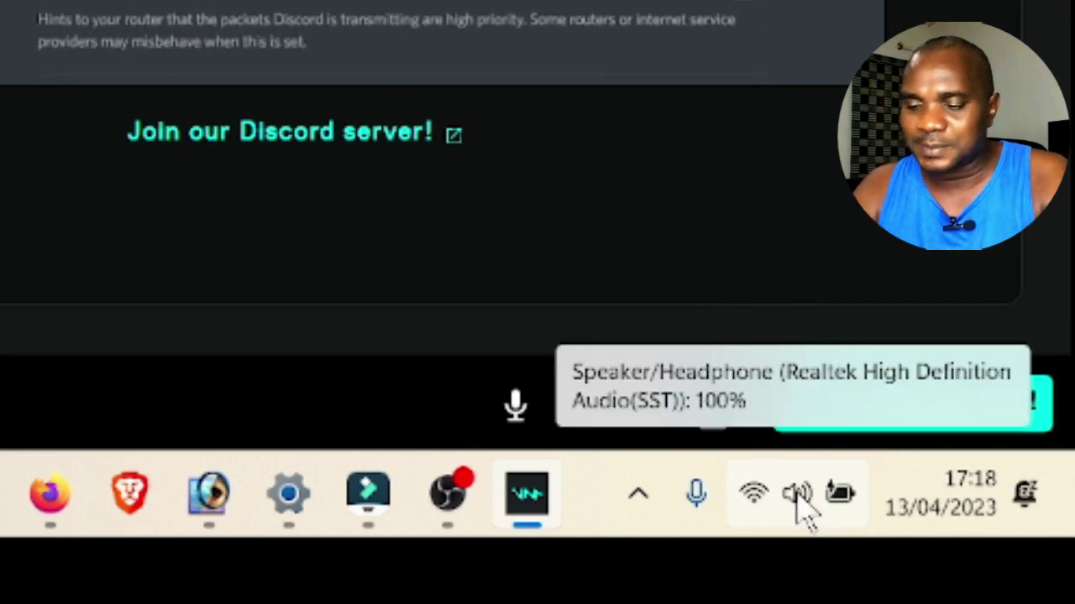
Step: Open Windows Sound settings from the tray speaker icon, showing Voicemod Virtual Audio Device as input
right_click(796, 496)
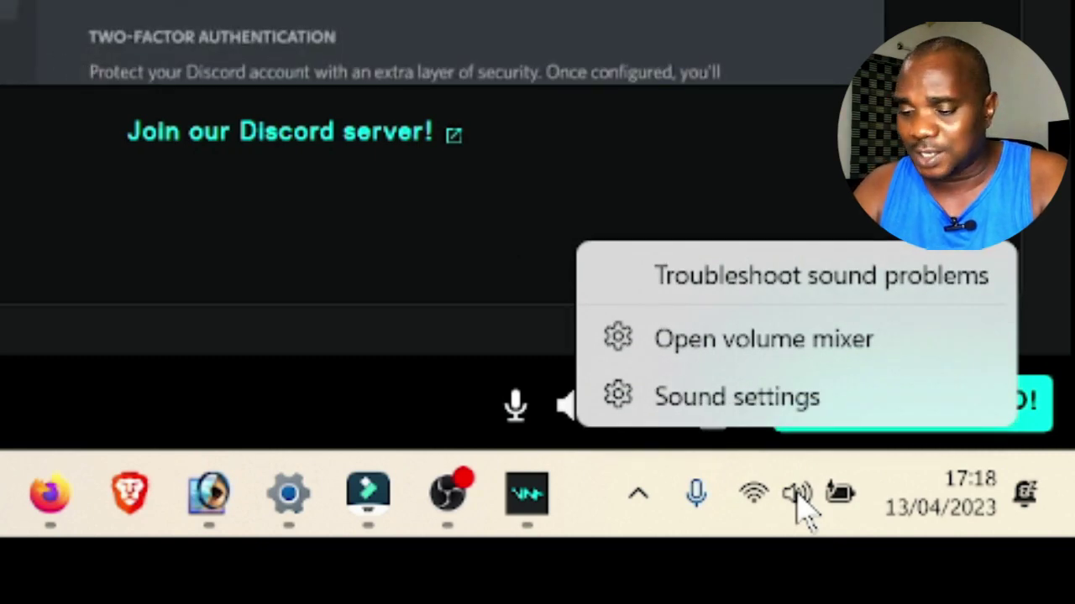
click(732, 400)
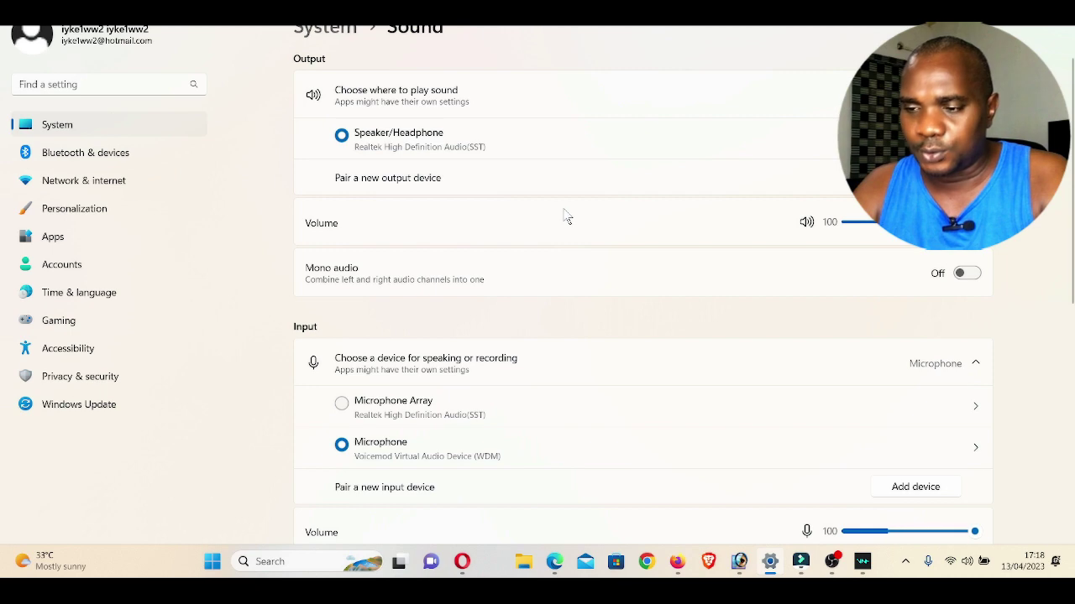
scroll(566, 217, down, 5)
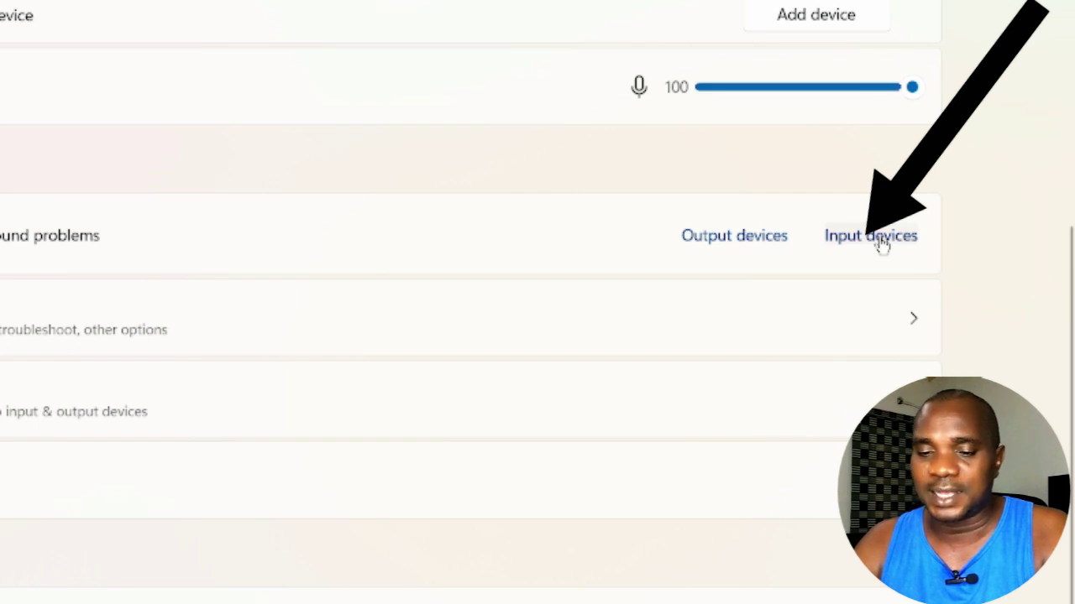
Step: Troubleshoot the Voicemod virtual microphone under Input devices, find no problem, and close the troubleshooter
click(880, 242)
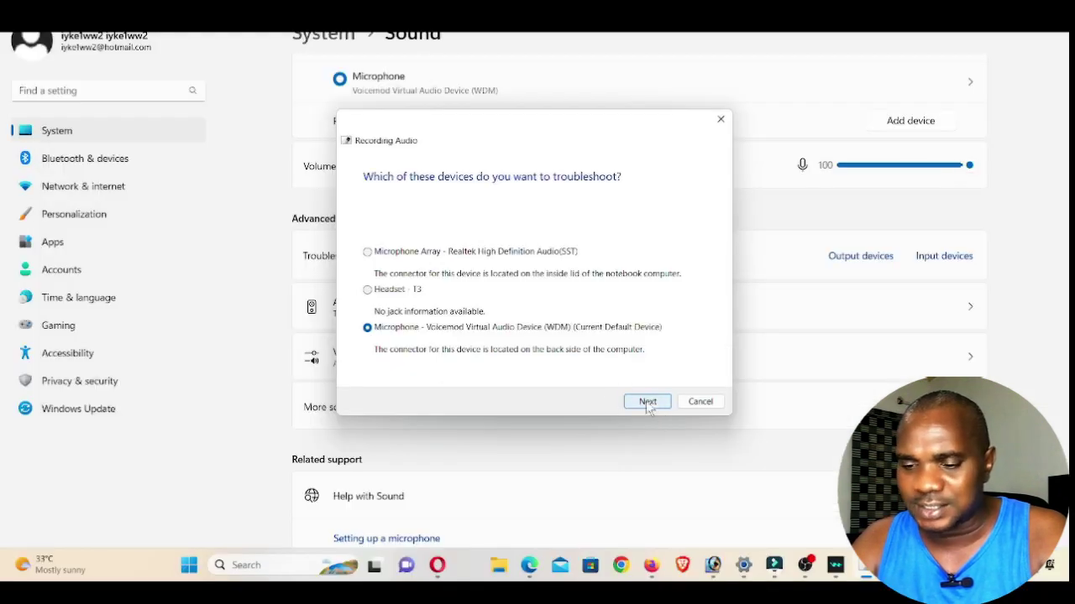
click(676, 538)
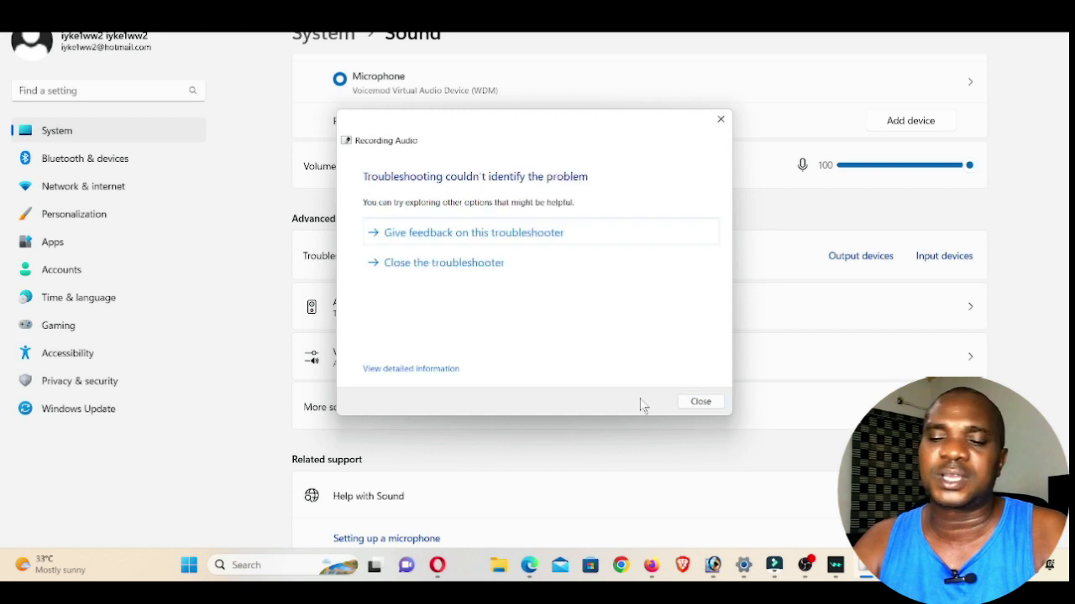
click(701, 402)
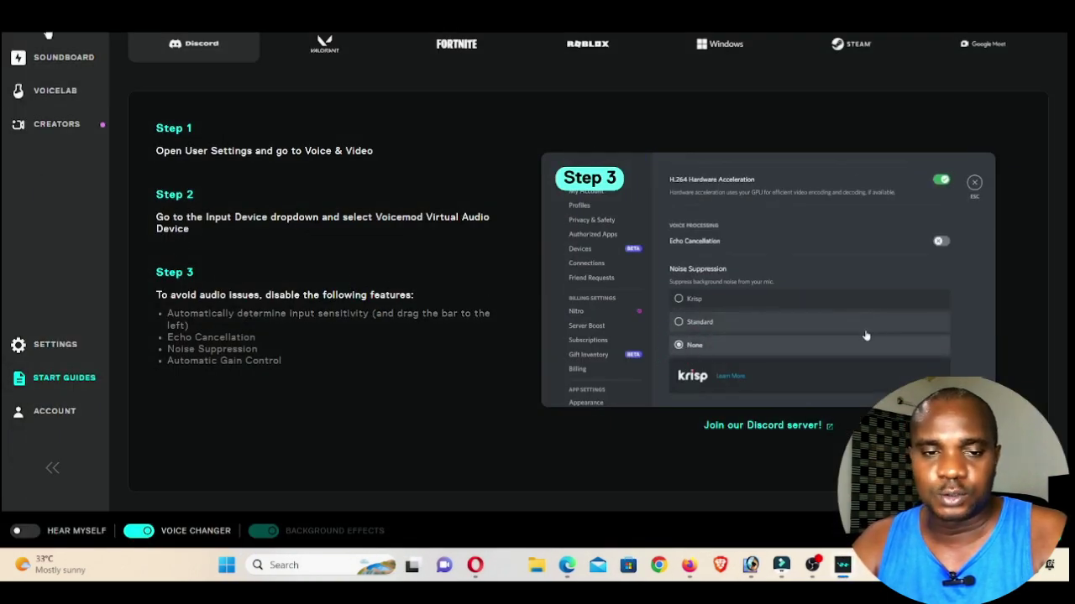
Step: Scroll through All Voices in the Voicebox and pick the locked Vibrato voice, bringing up the Pro offer
click(48, 32)
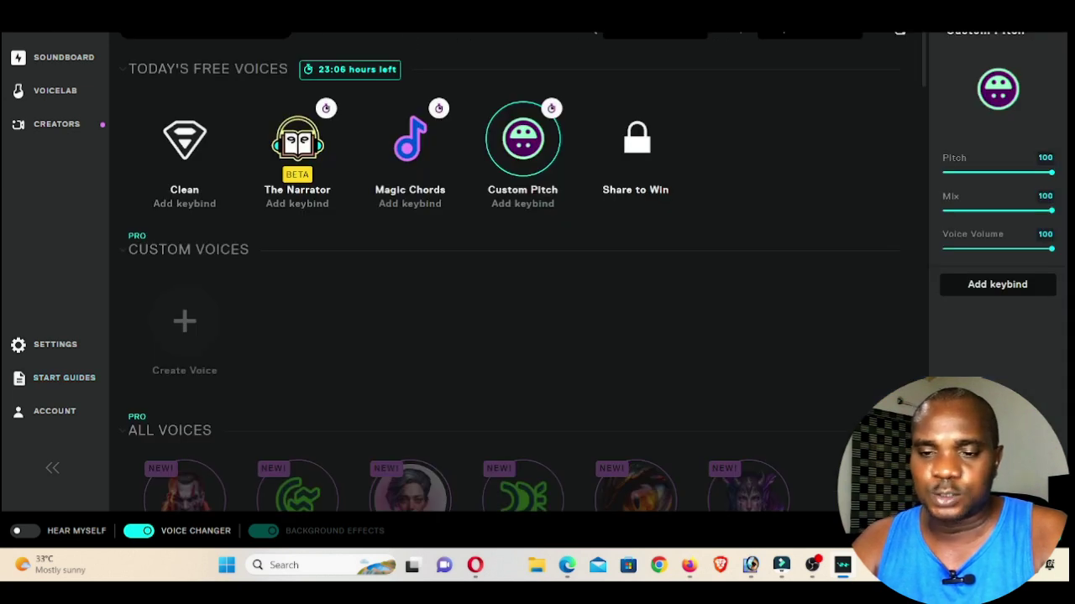
scroll(470, 300, down, 3)
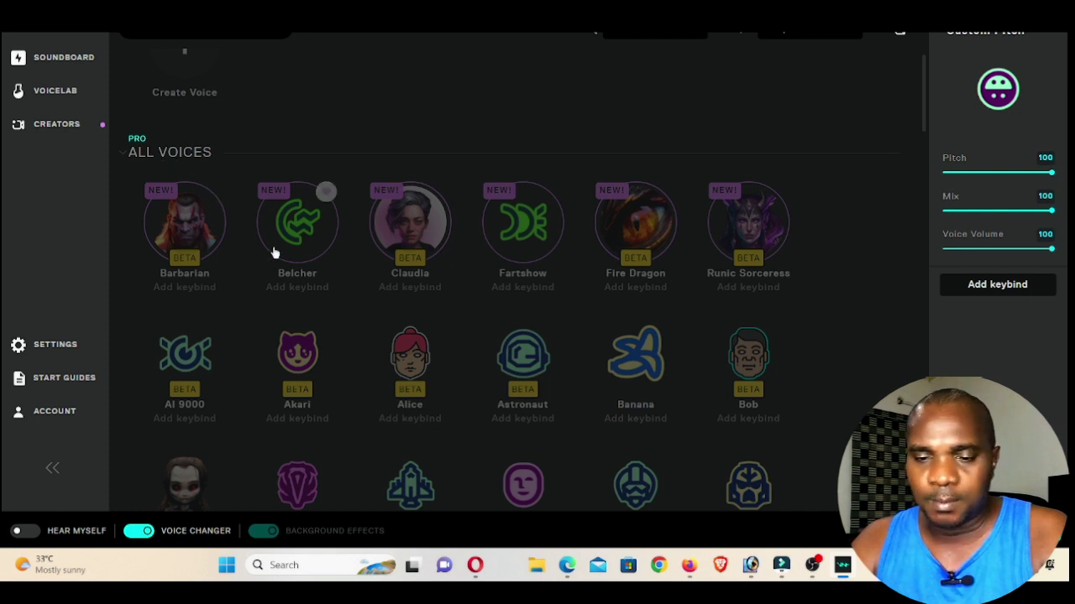
scroll(643, 262, down, 2)
scroll(646, 256, down, 2)
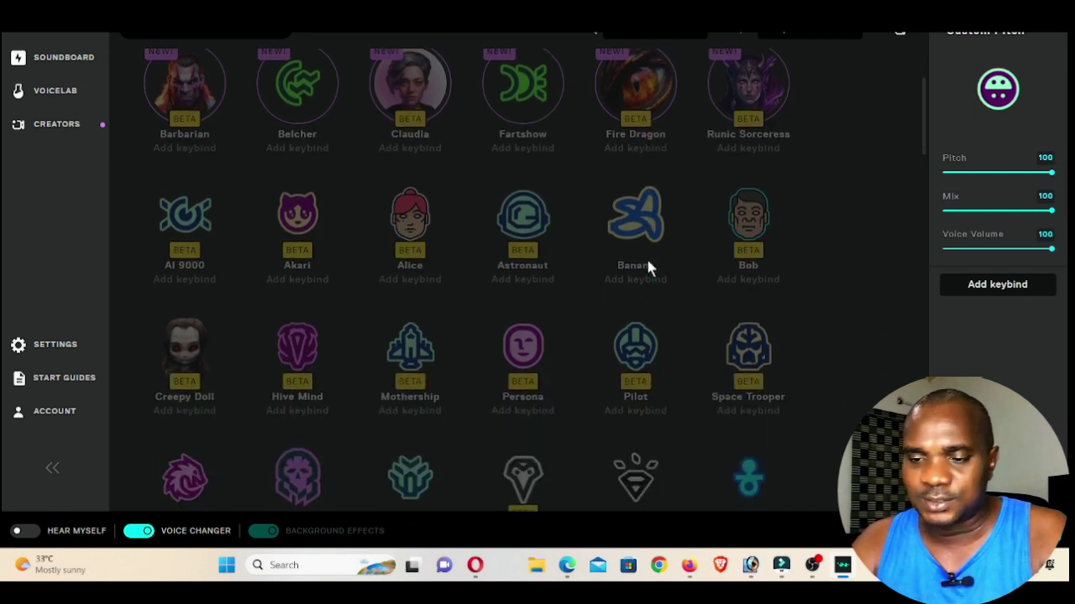
scroll(438, 347, down, 8)
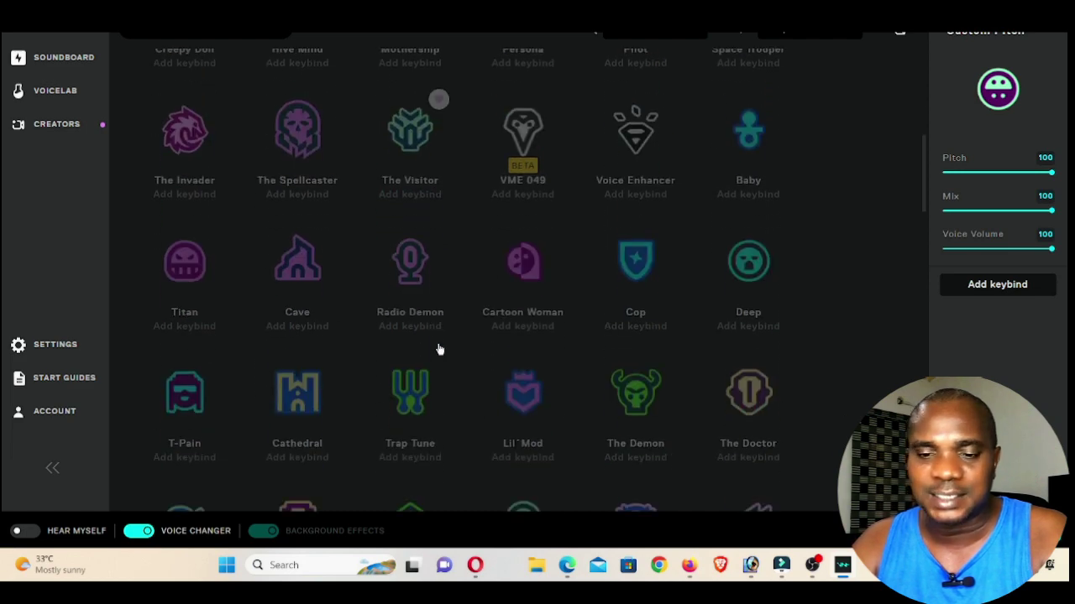
scroll(437, 350, down, 7)
scroll(435, 344, up, 6)
click(406, 323)
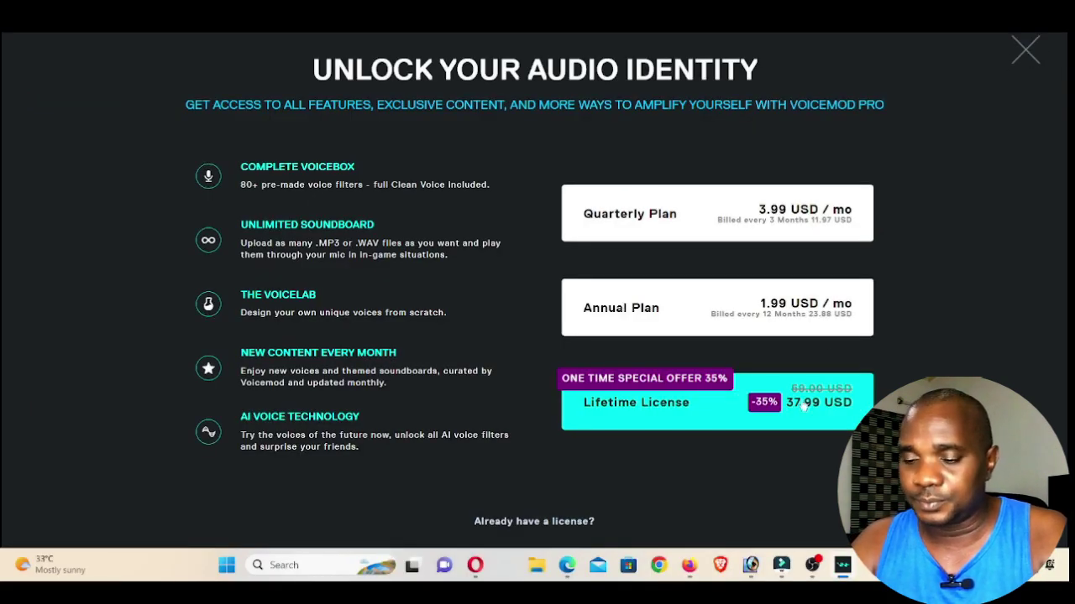
click(1024, 52)
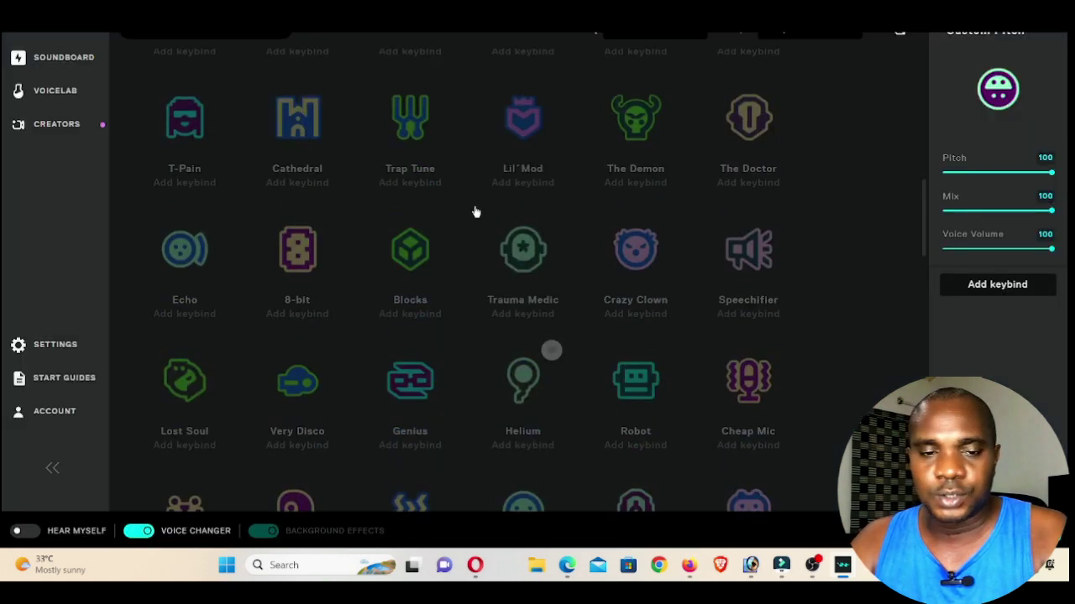